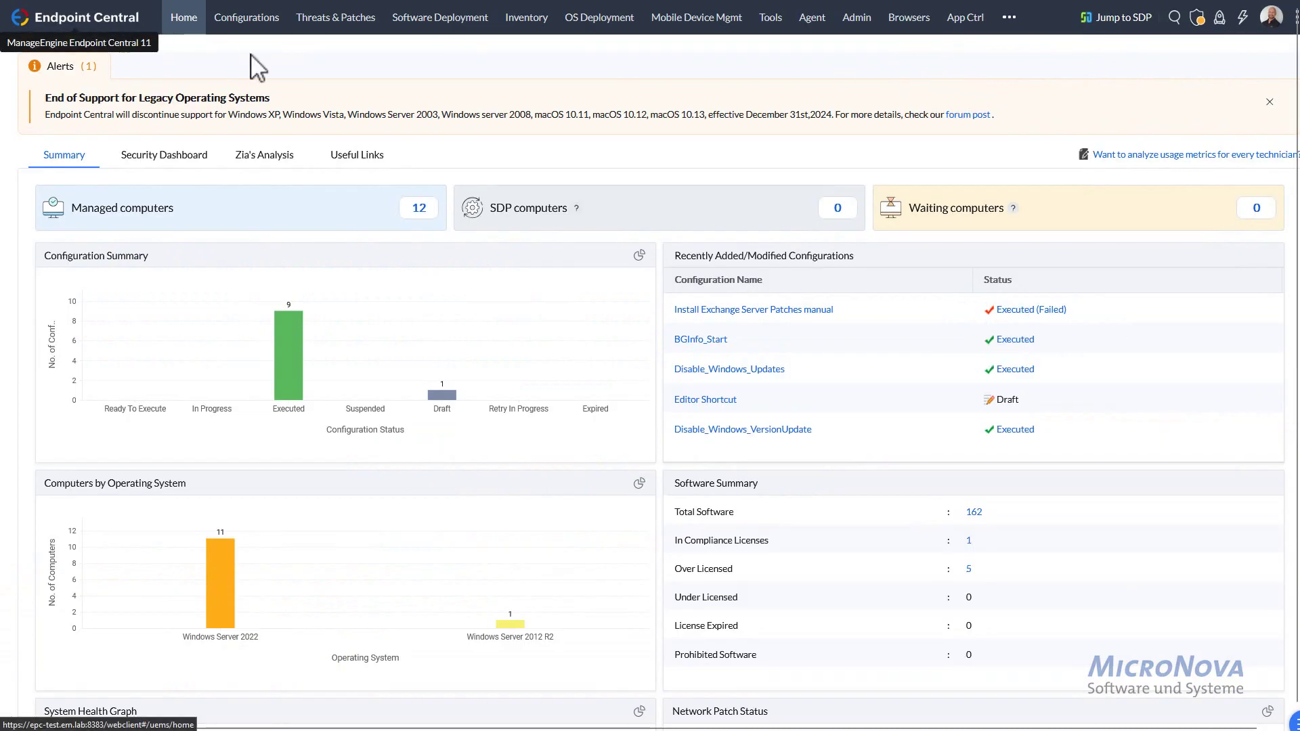
- Open the Software Deployment Templates catalogue listing 145,645 applications
{"action": "left_click", "coordinate": [440, 17]}
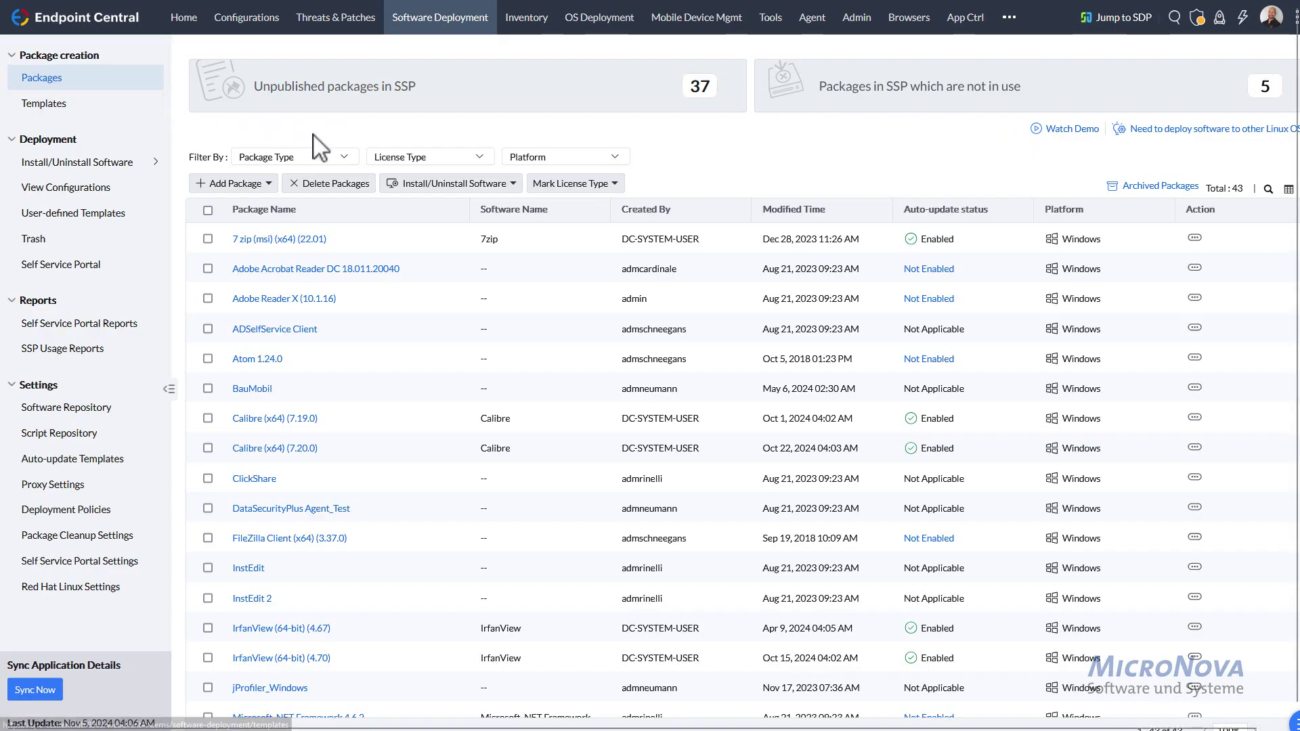
{"action": "left_click", "coordinate": [45, 103]}
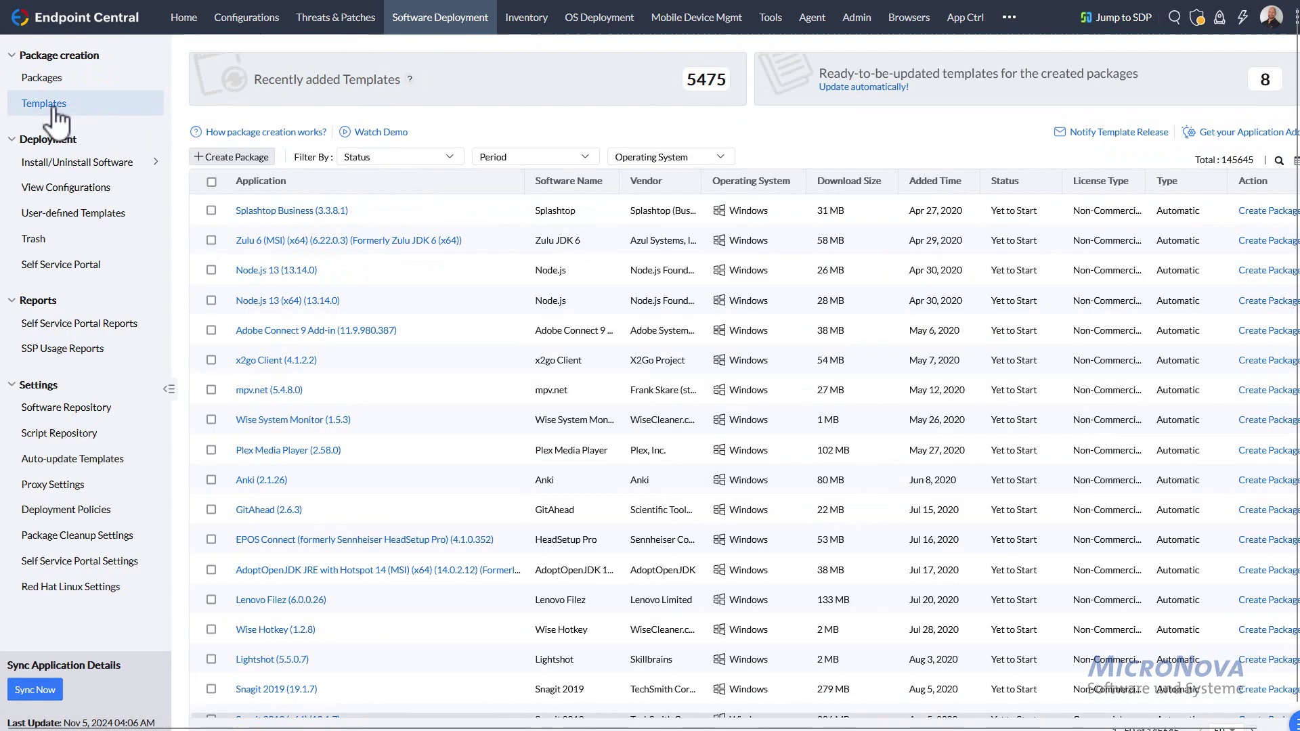
{"action": "double_click", "coordinate": [1229, 159]}
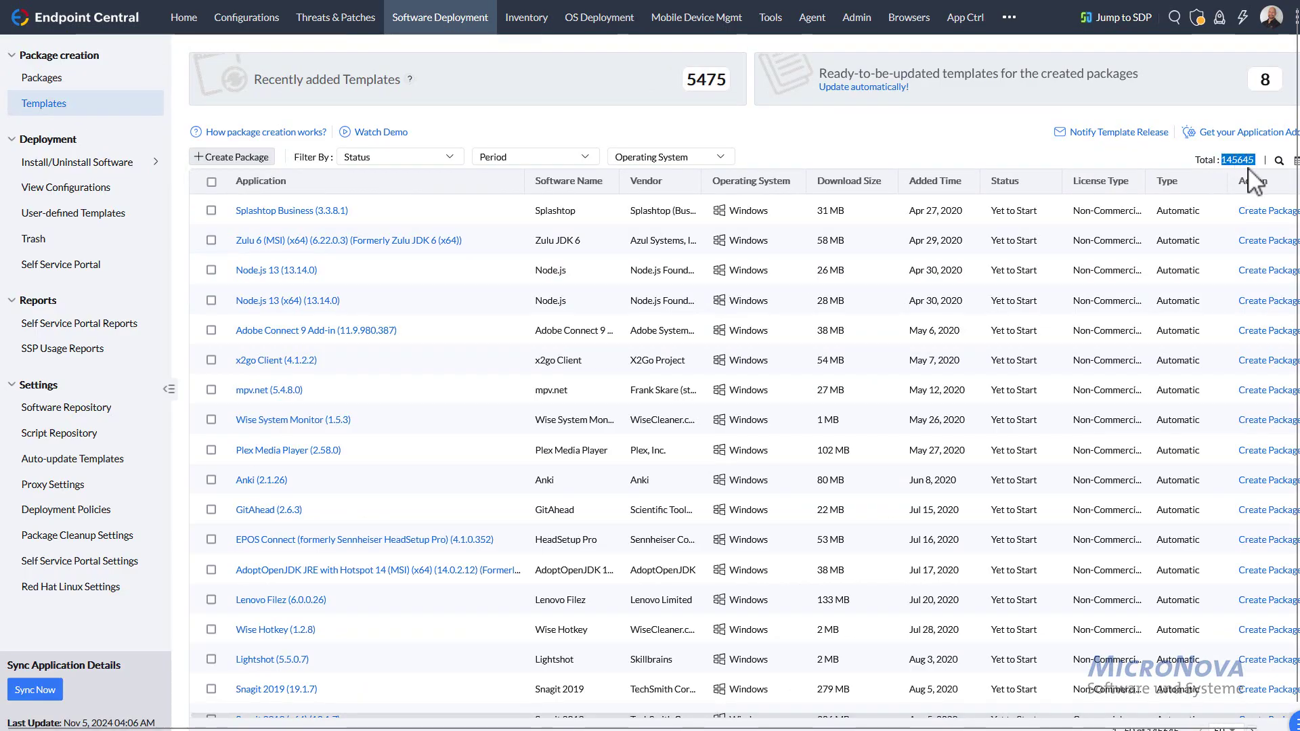
{"action": "left_click", "coordinate": [813, 172]}
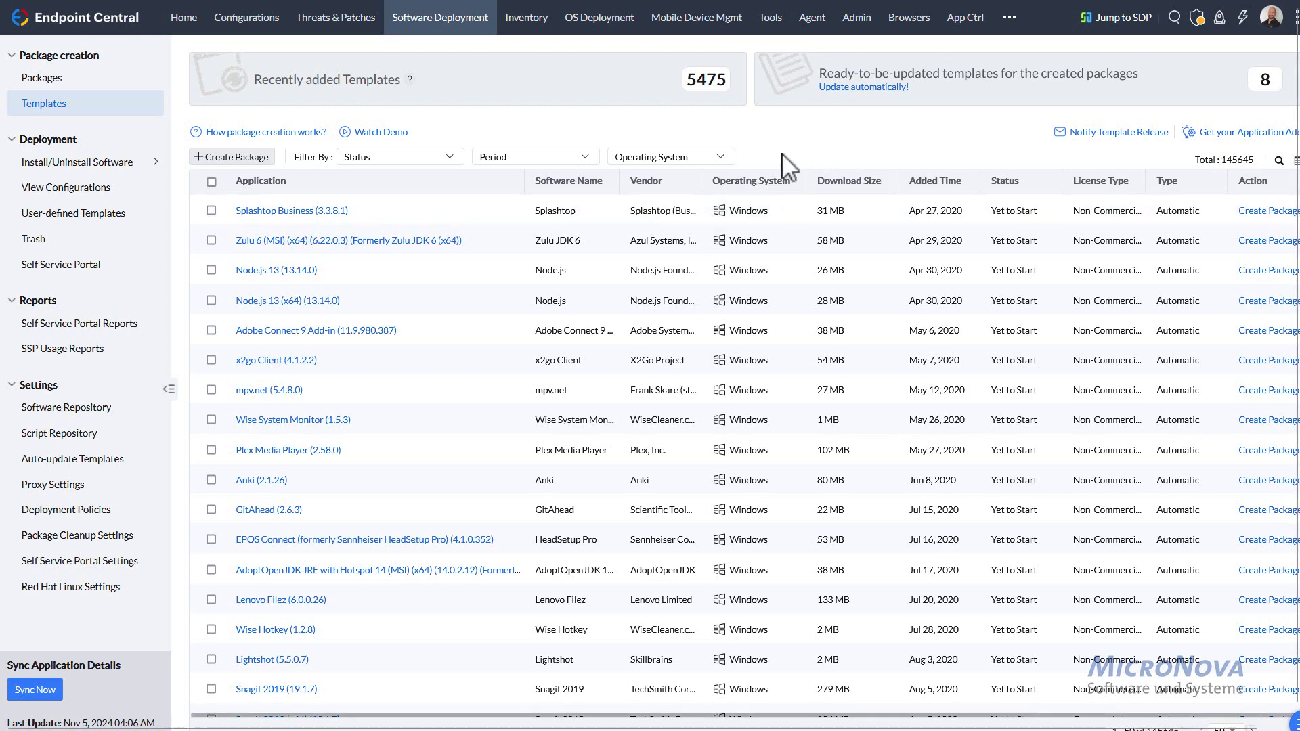
- View the Adobe Connect 9 Add-in template details and its install switches, then close them
{"action": "left_click", "coordinate": [340, 331]}
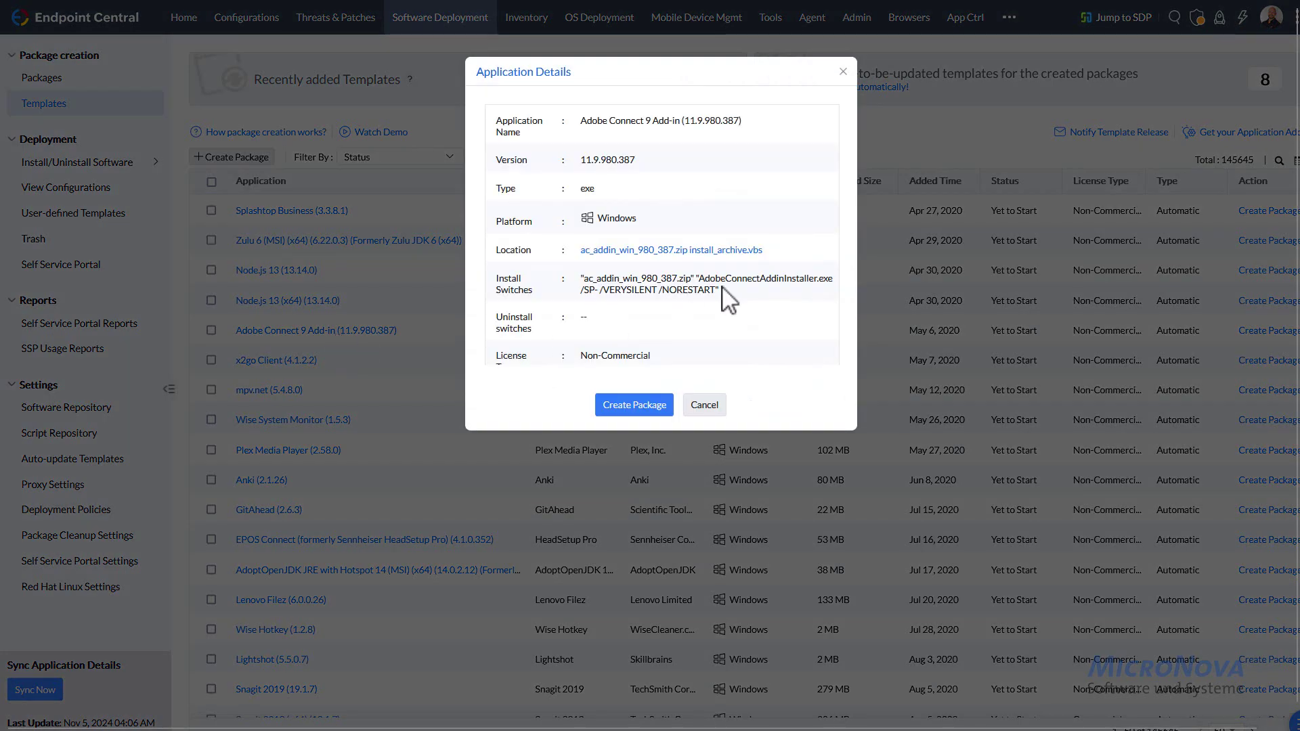
{"action": "left_click_drag", "start_coordinate": [723, 290], "coordinate": [582, 278]}
{"action": "left_click", "coordinate": [719, 321]}
{"action": "left_click", "coordinate": [706, 405]}
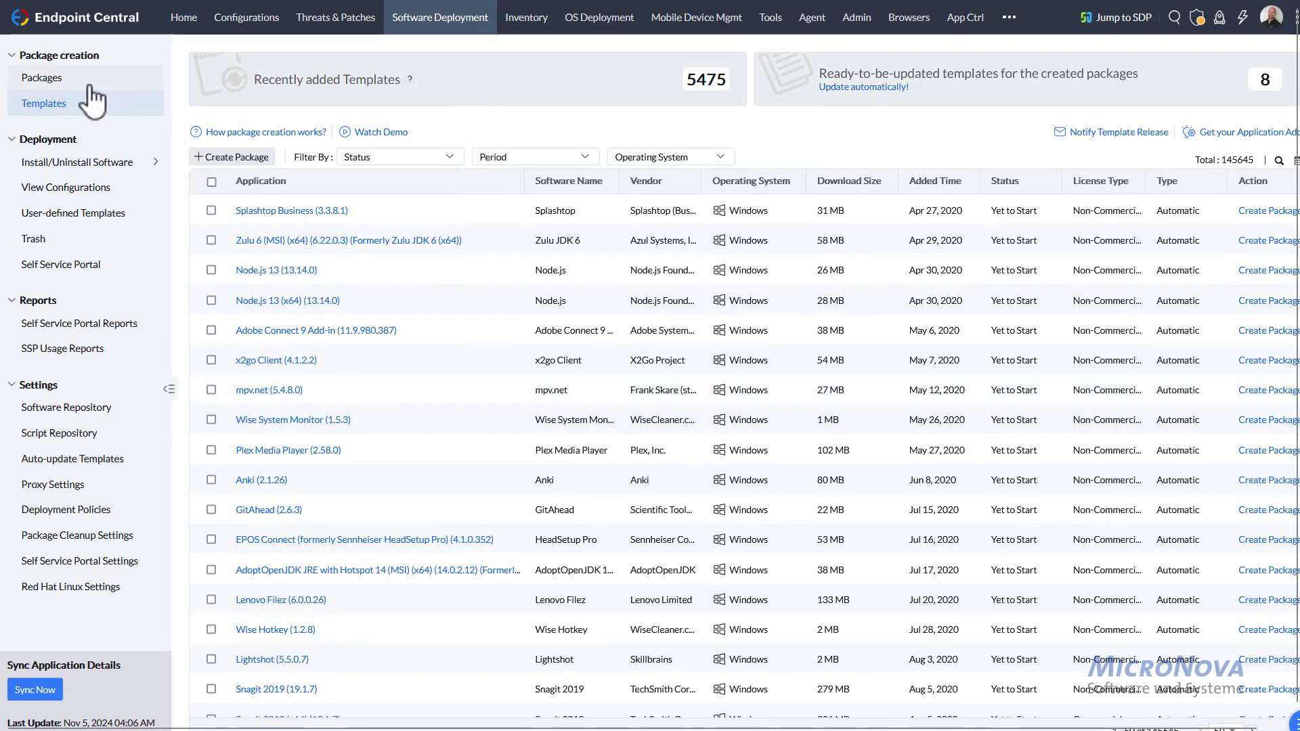
- From Packages, open the 7 zip package for modification and review its pre- and post-deployment activities
{"action": "left_click", "coordinate": [42, 78]}
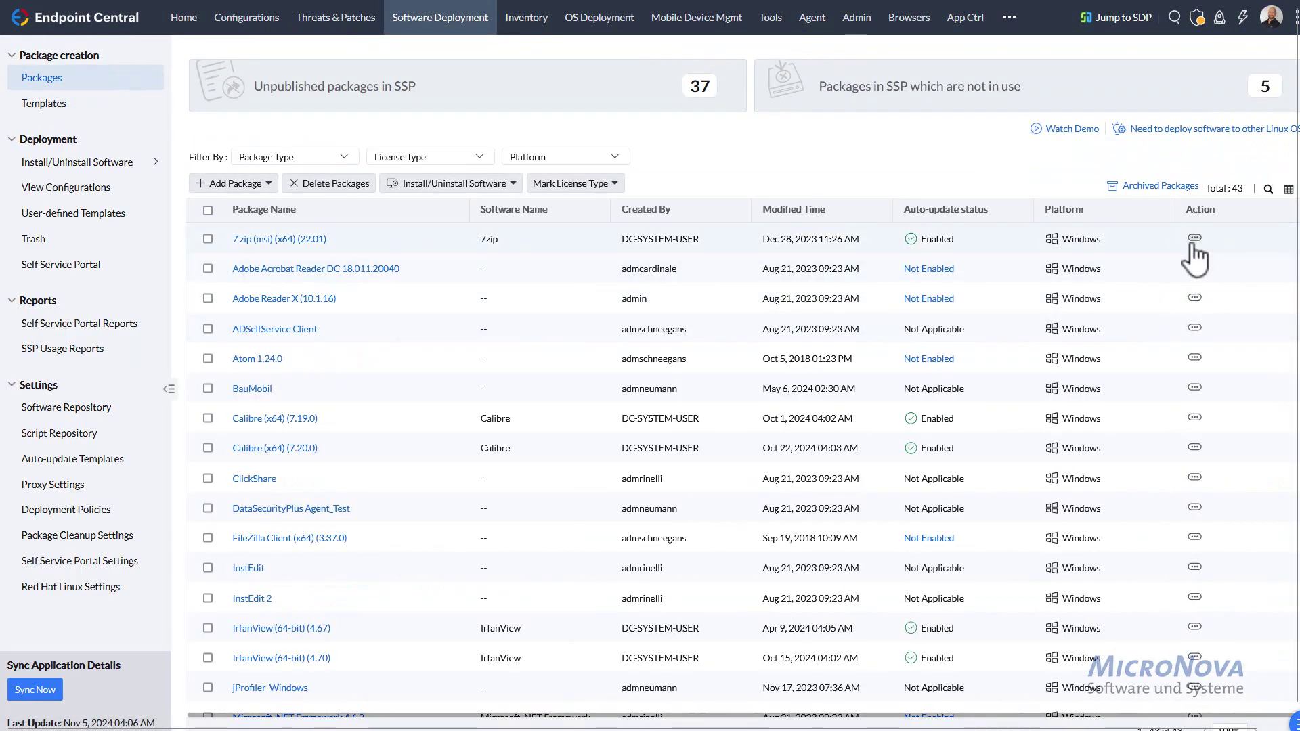
{"action": "left_click", "coordinate": [1194, 239]}
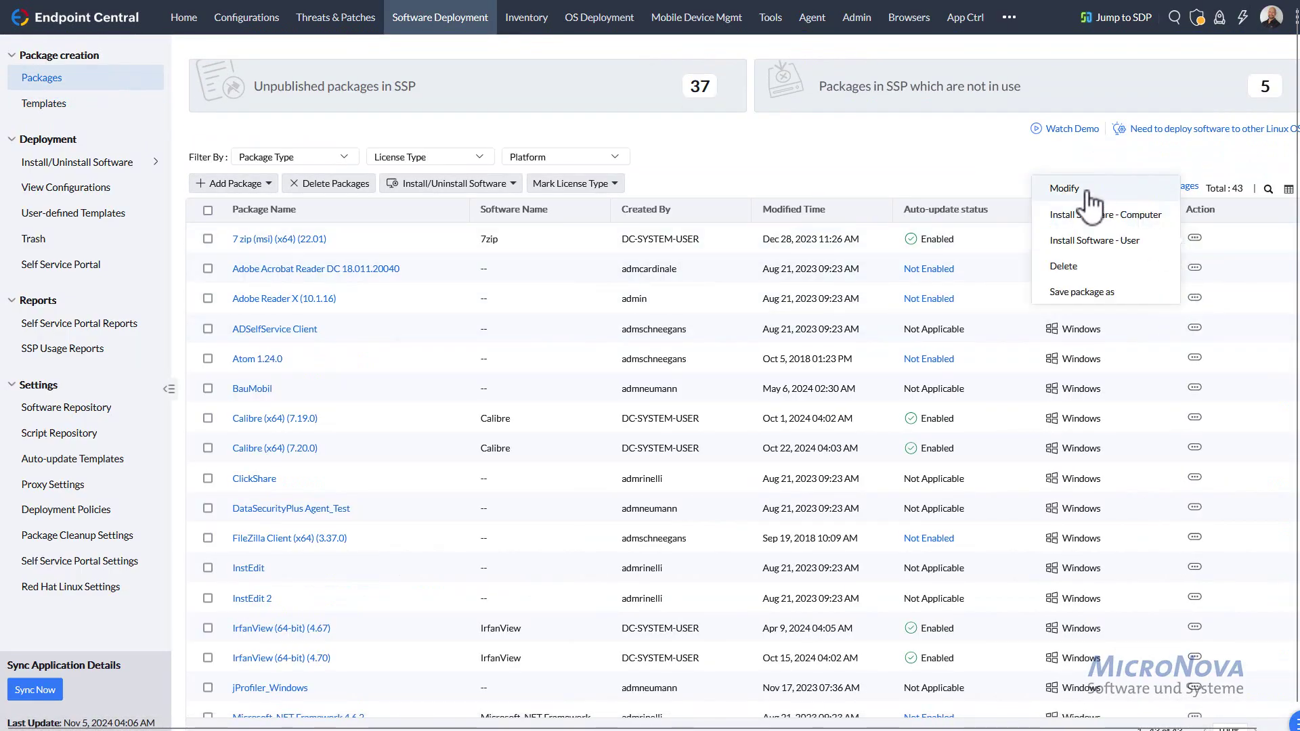
{"action": "left_click", "coordinate": [1064, 188]}
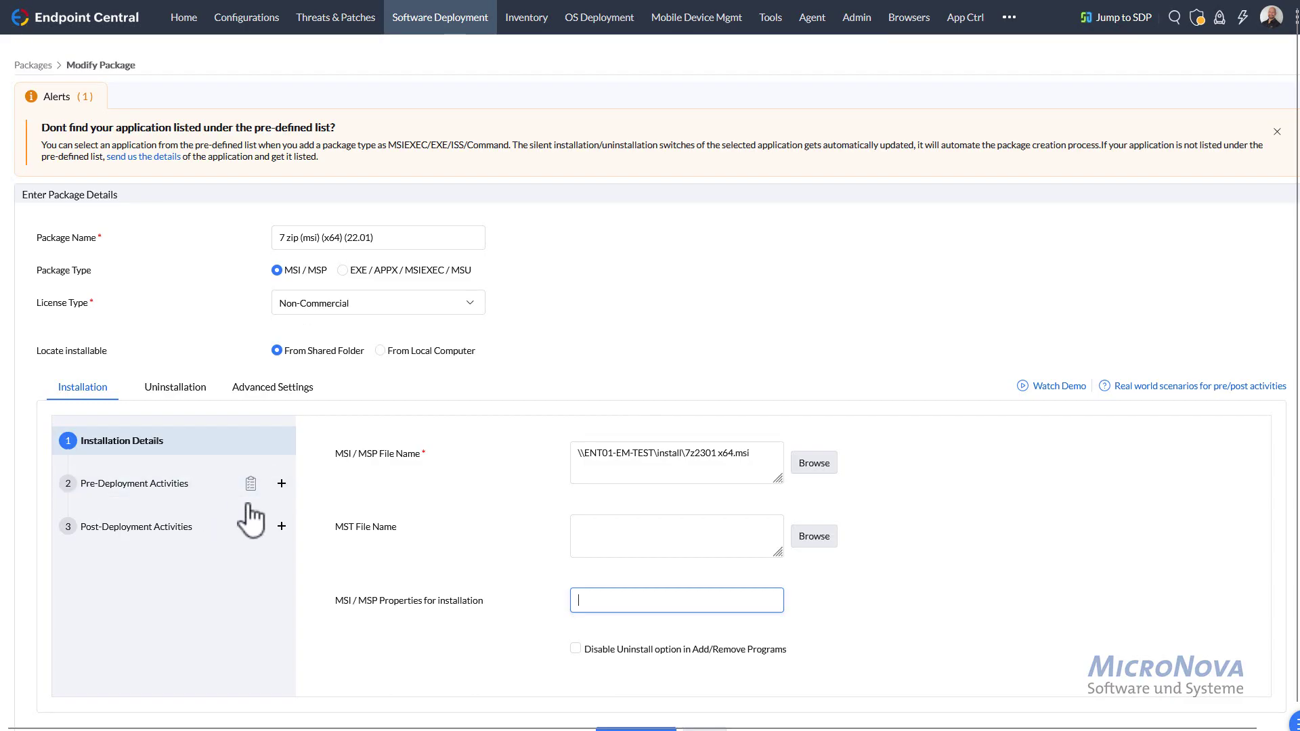
{"action": "left_click", "coordinate": [281, 484]}
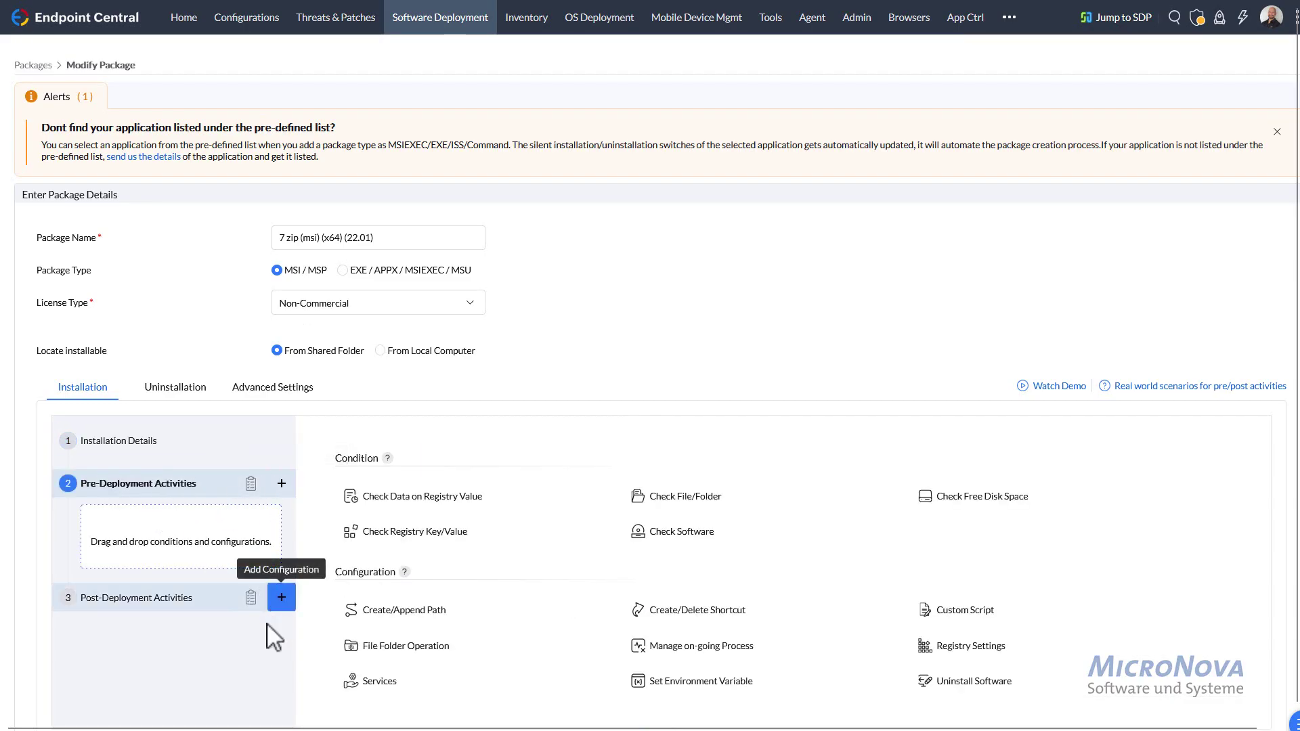
{"action": "left_click", "coordinate": [282, 599]}
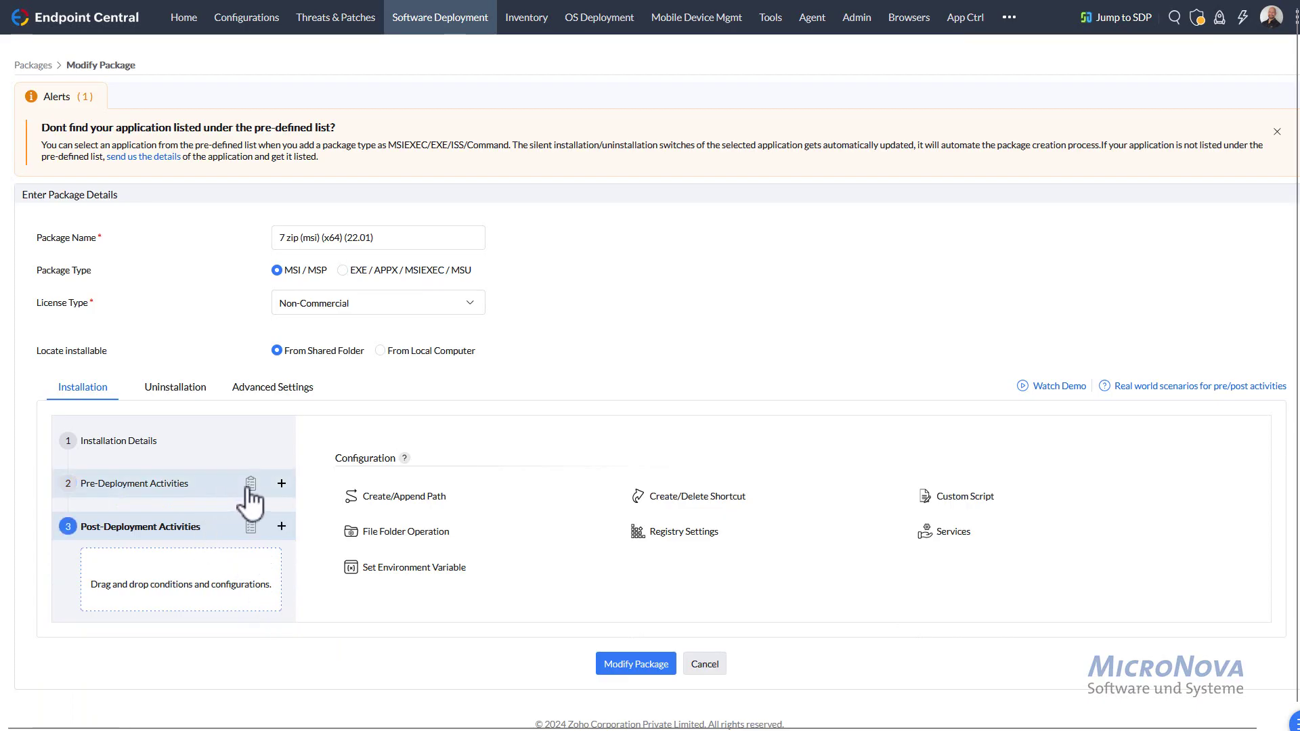
{"action": "left_click", "coordinate": [282, 483]}
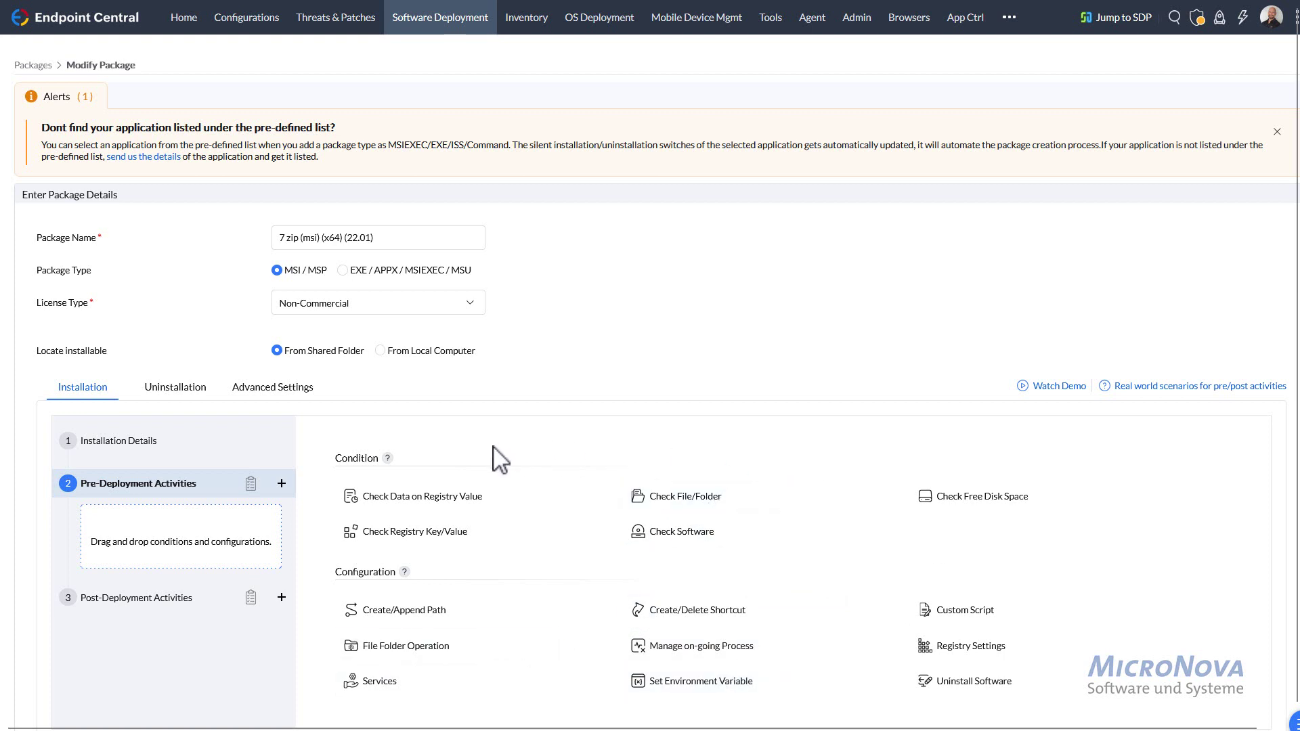
{"action": "scroll", "coordinate": [965, 497], "scroll_direction": "down", "scroll_amount": 2}
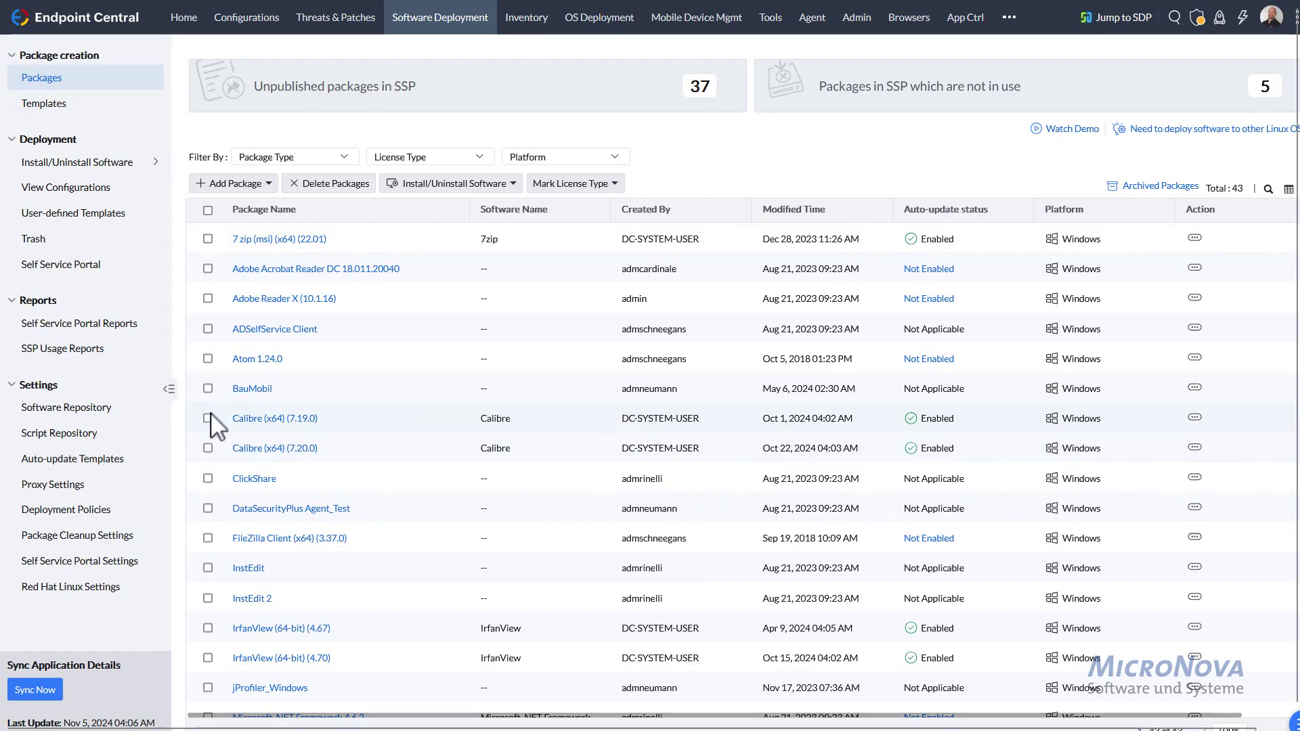
{"action": "left_click_drag", "start_coordinate": [627, 425], "coordinate": [719, 431]}
{"action": "left_click_drag", "start_coordinate": [624, 417], "coordinate": [683, 417]}
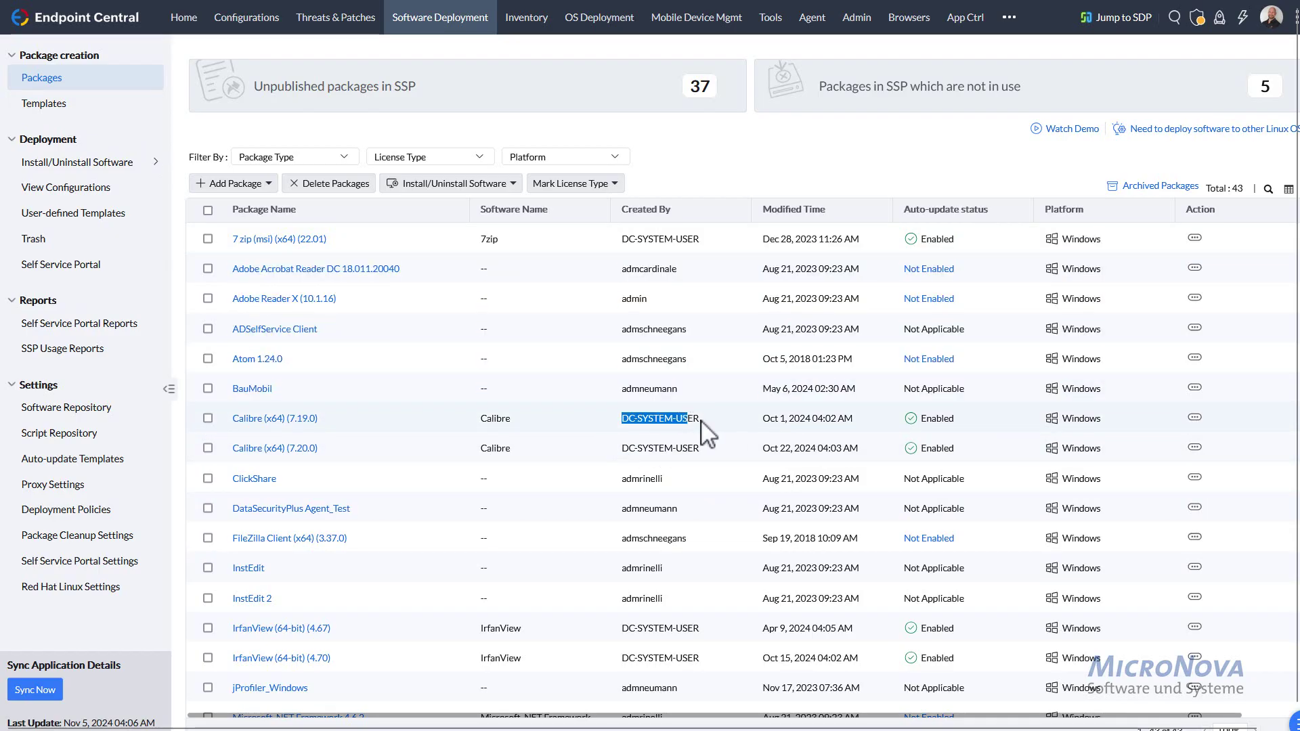
{"action": "left_click", "coordinate": [710, 432]}
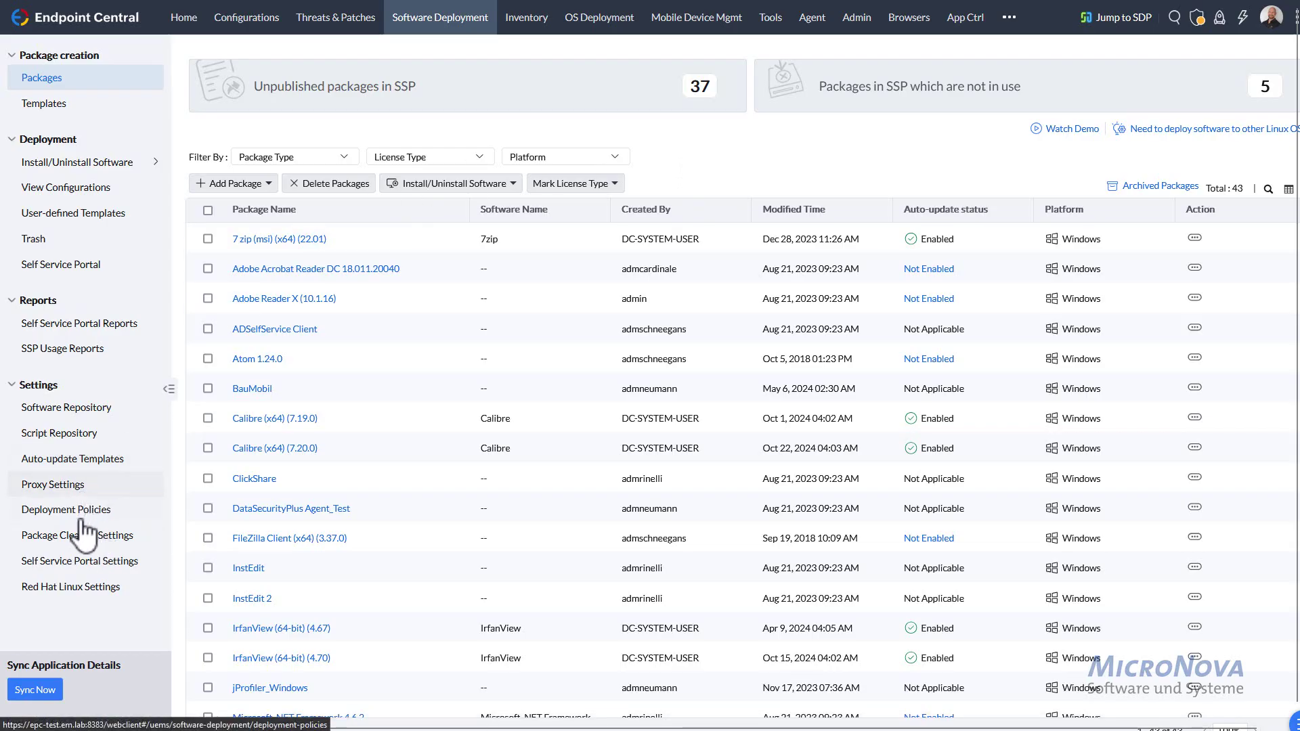
- Go to the Auto-update Templates Policies tab and start a new policy
{"action": "left_click", "coordinate": [90, 460]}
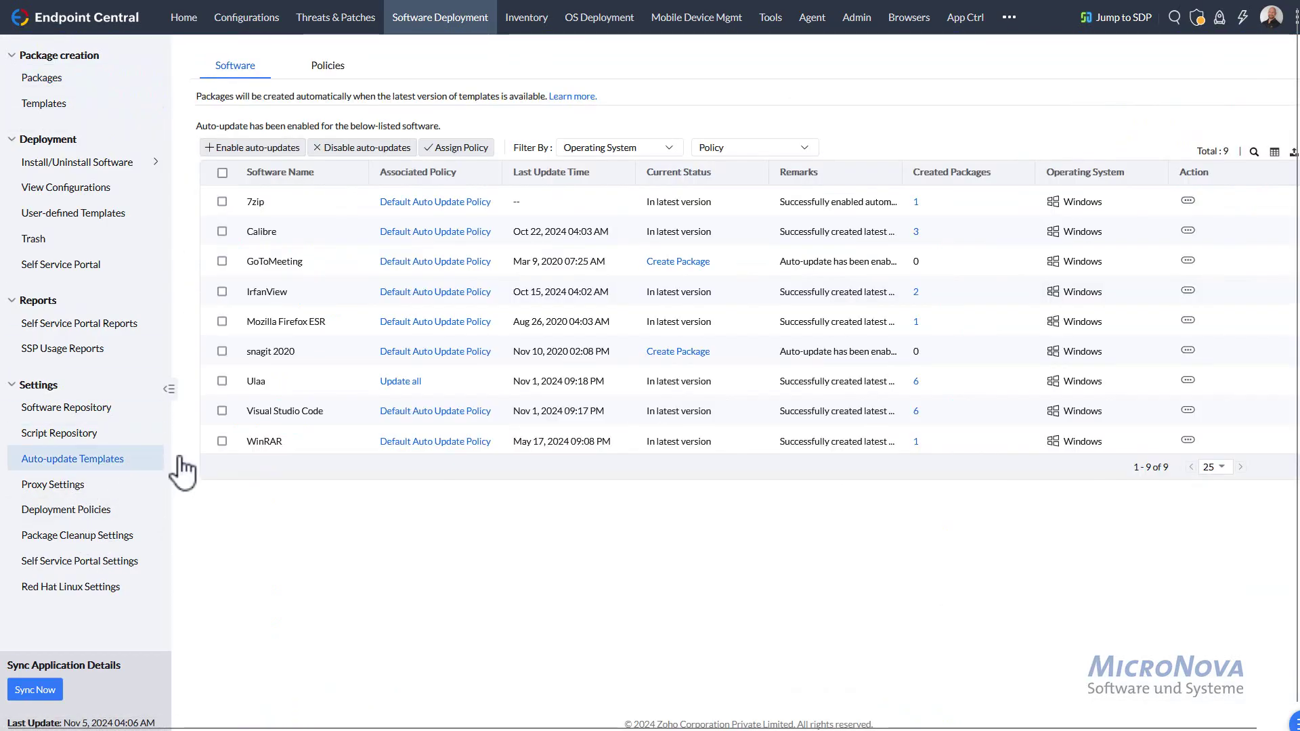
{"action": "left_click", "coordinate": [328, 65]}
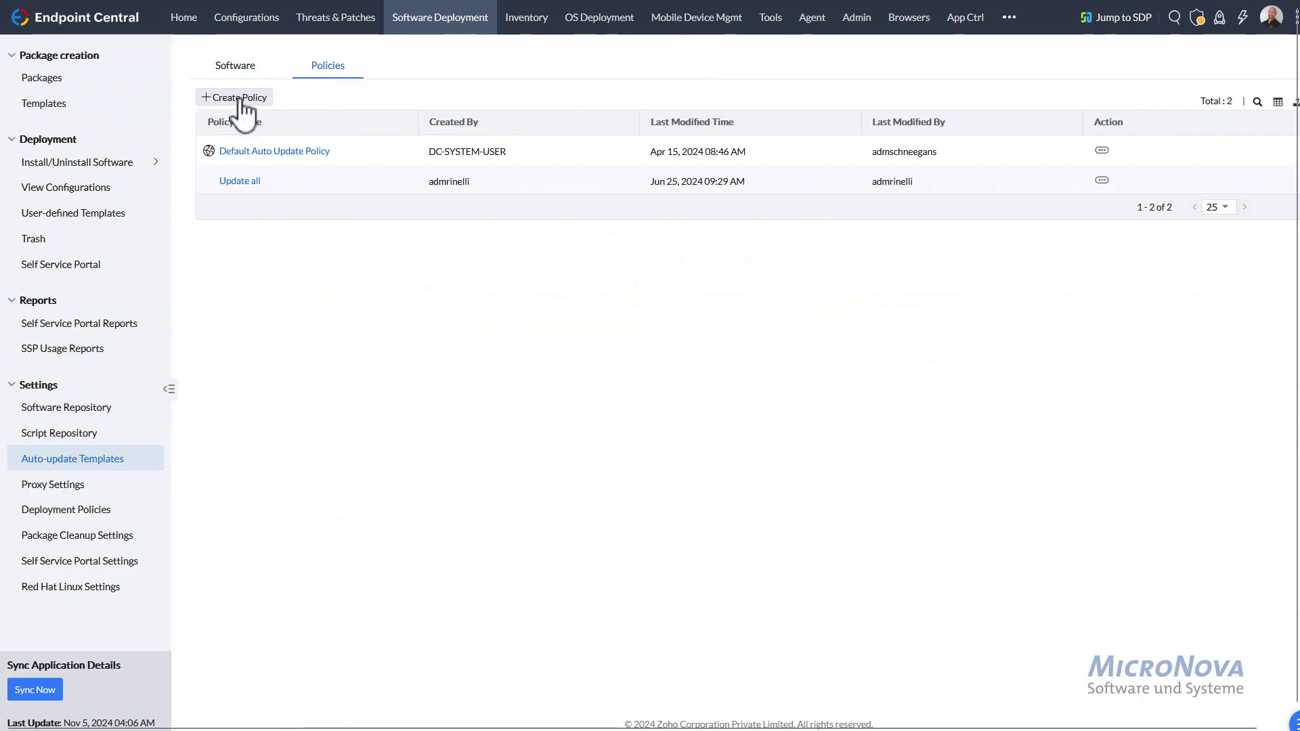
{"action": "left_click", "coordinate": [240, 97]}
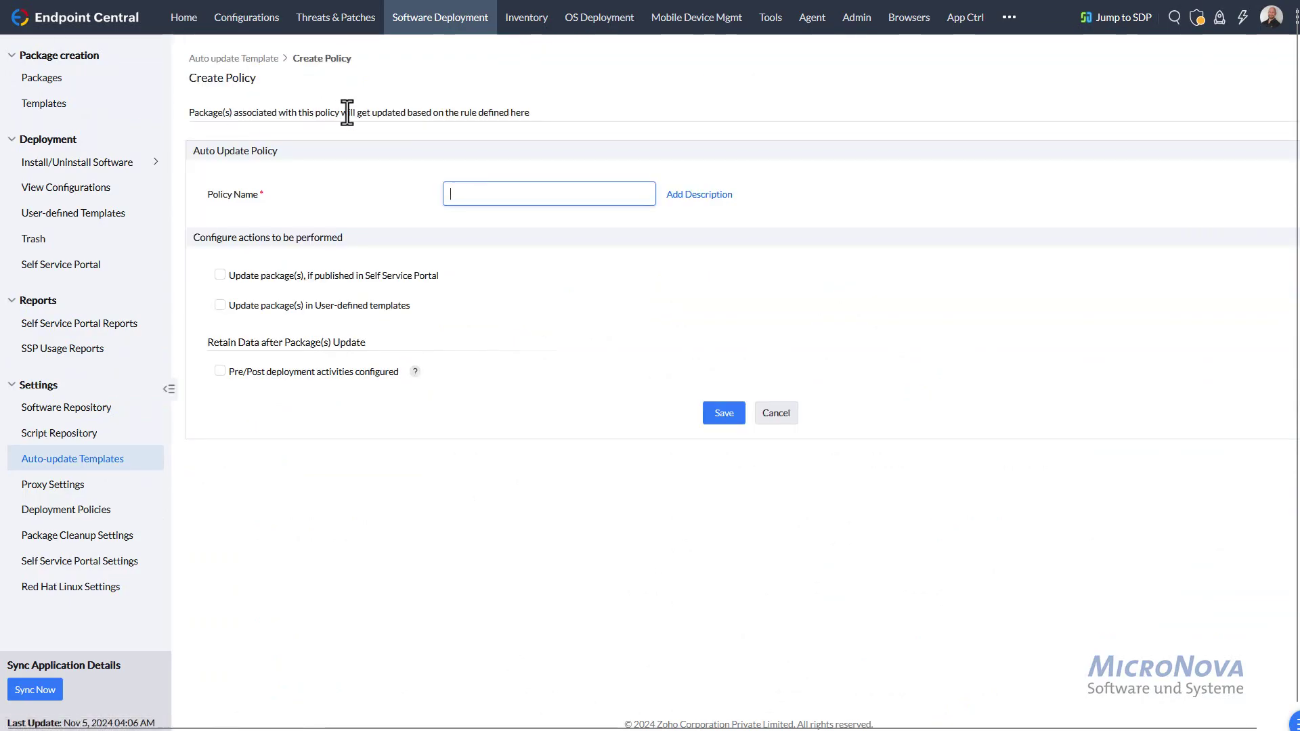
- Tick the Self Service Portal, user-defined template and keep-description options, then cancel the policy
{"action": "left_click", "coordinate": [221, 276]}
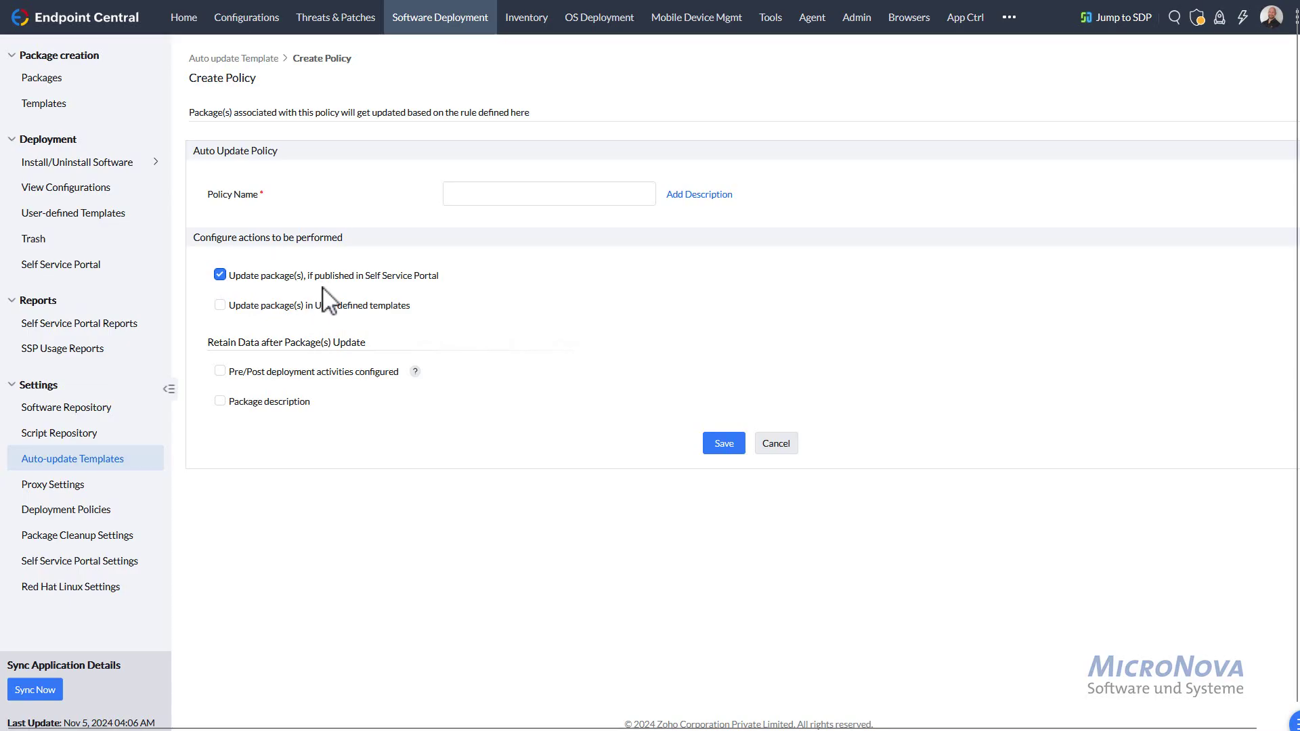
{"action": "left_click", "coordinate": [220, 306]}
{"action": "left_click", "coordinate": [219, 403]}
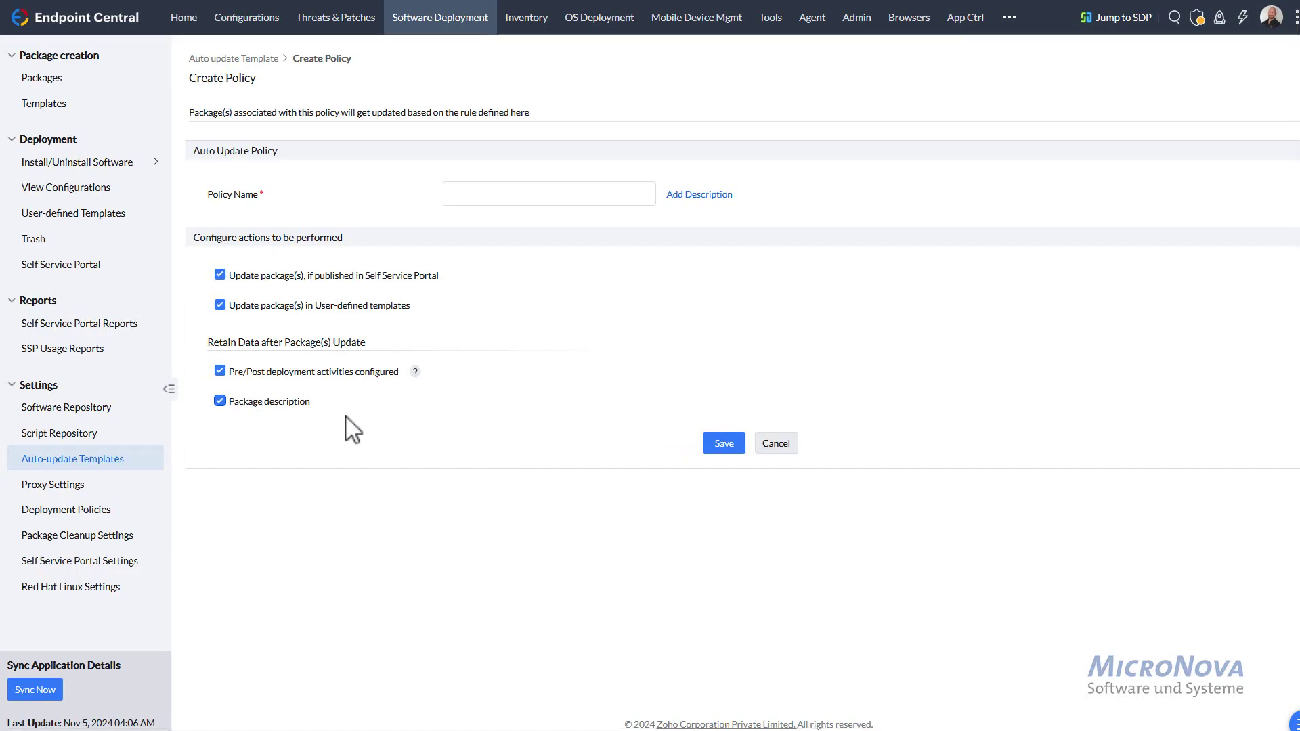
{"action": "left_click", "coordinate": [774, 445]}
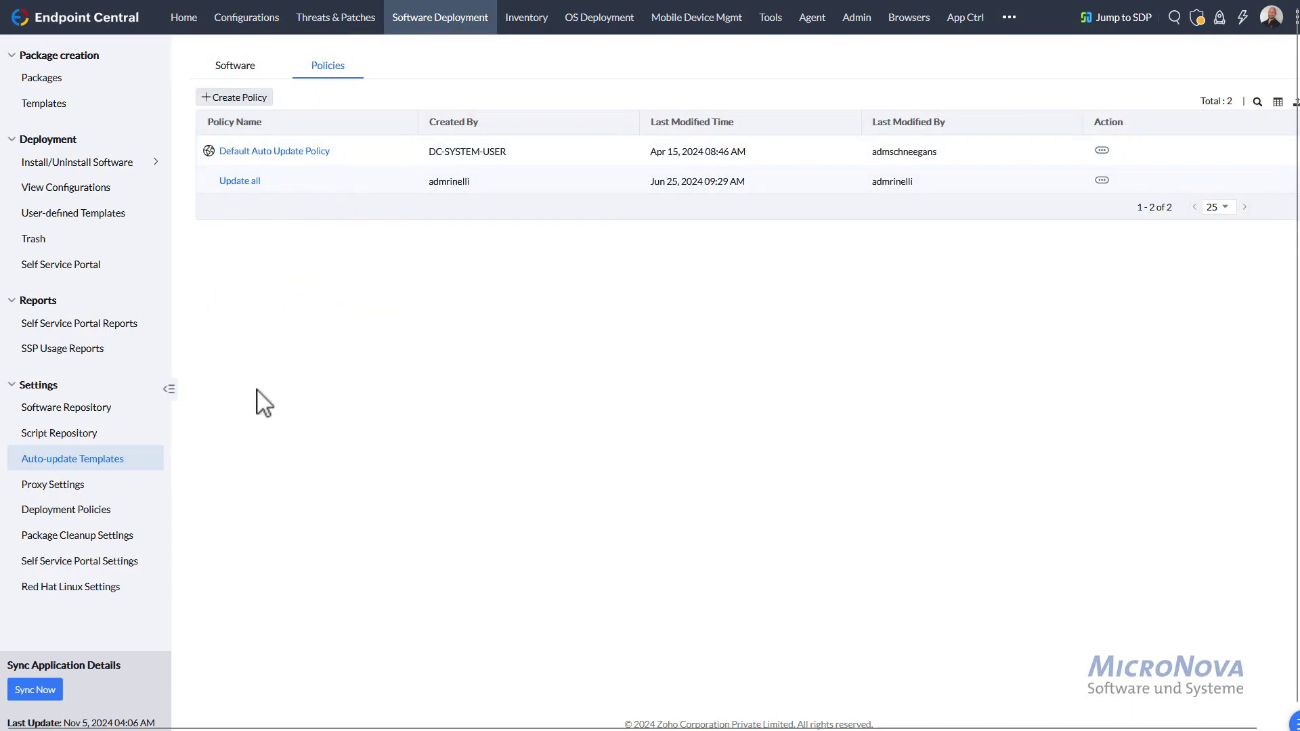
- Switch to the Software tab listing nine auto-updated Windows applications and their policies
{"action": "left_click", "coordinate": [235, 65]}
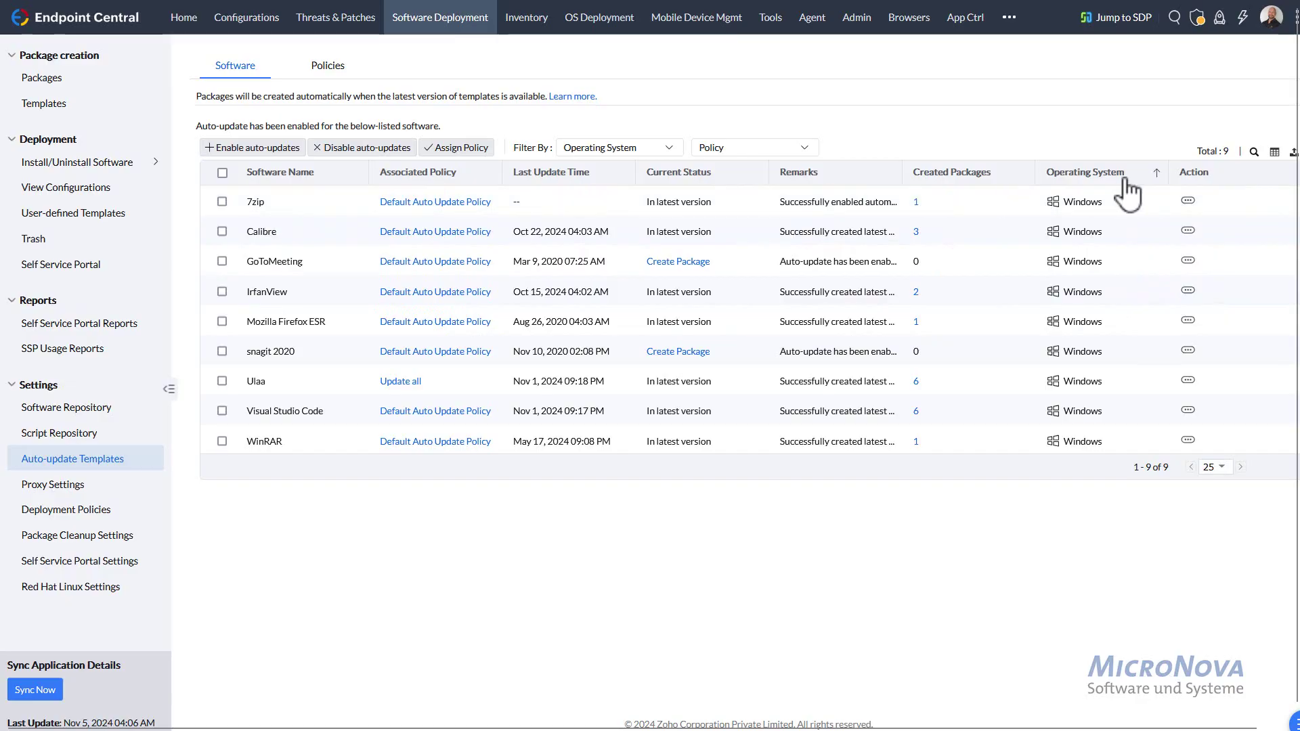
- Use Reassociate Policy on the 7zip row to assign Update all, and apply it
{"action": "left_click", "coordinate": [1189, 202]}
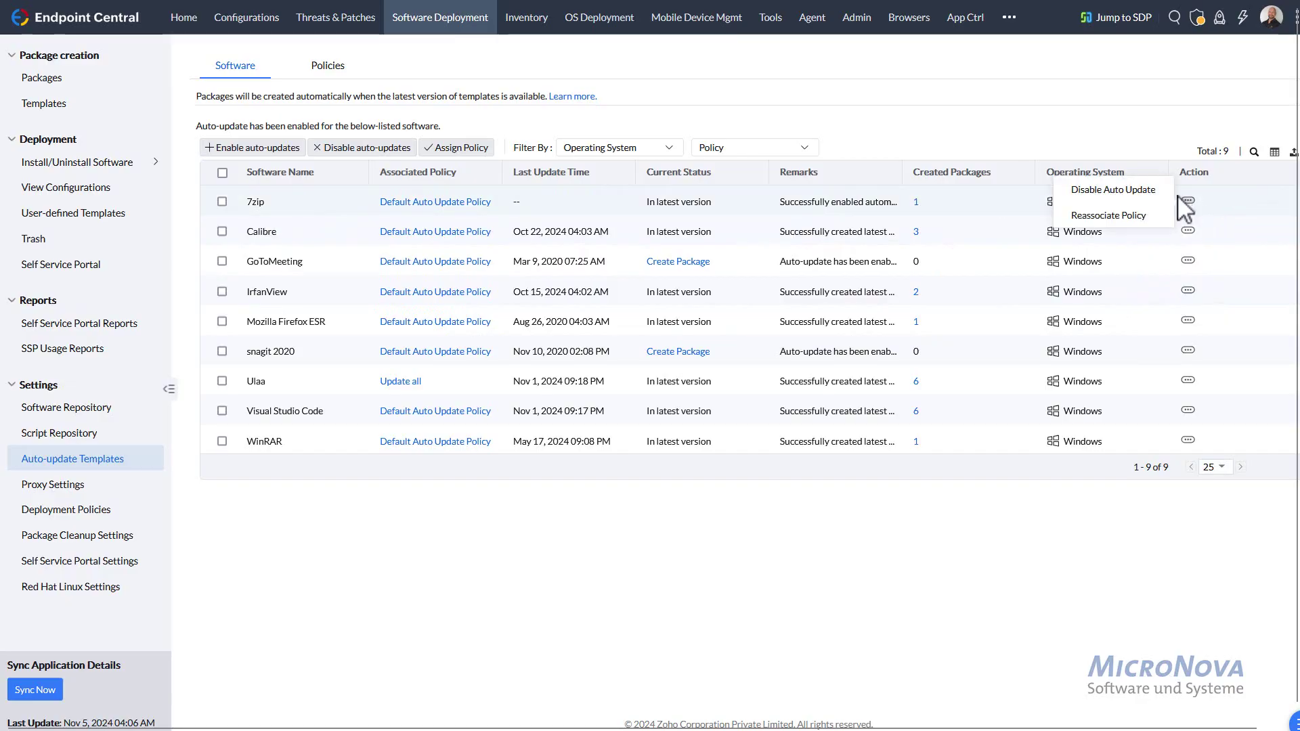
{"action": "left_click", "coordinate": [1108, 216]}
{"action": "left_click", "coordinate": [769, 120]}
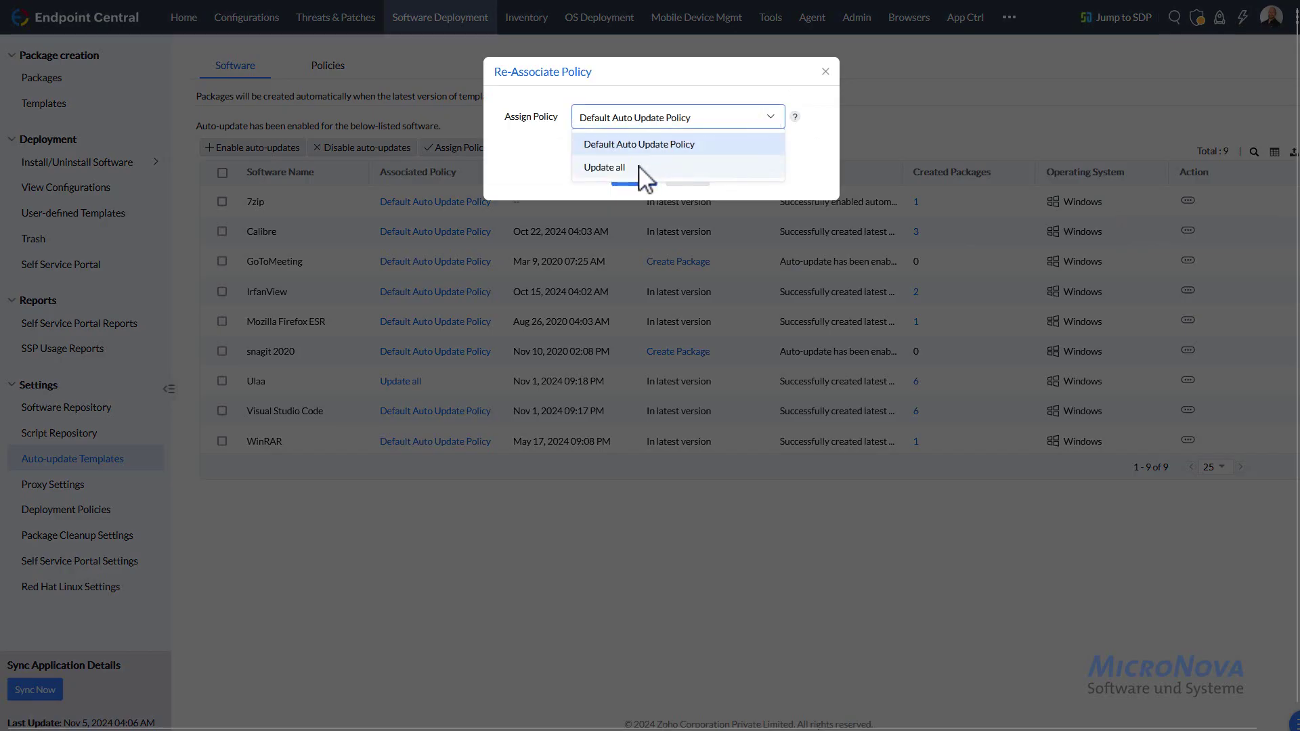
{"action": "left_click", "coordinate": [604, 167]}
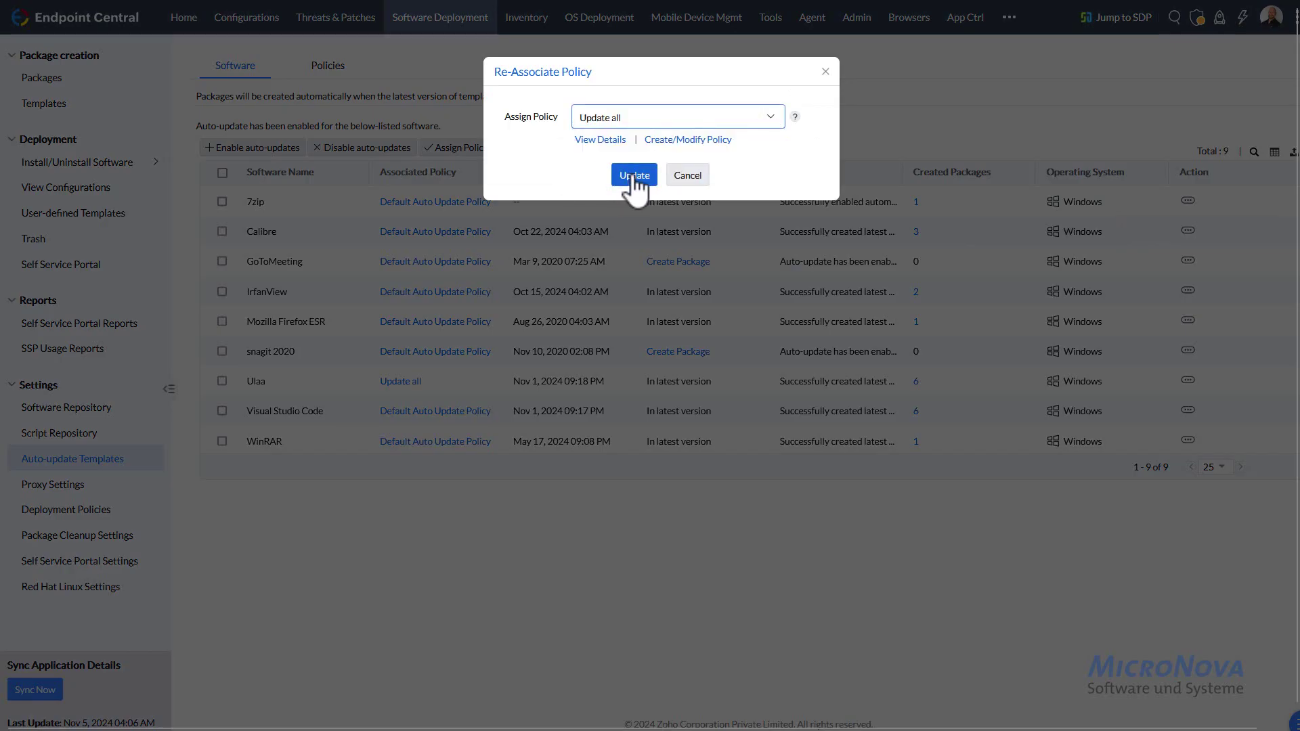
{"action": "left_click", "coordinate": [634, 176]}
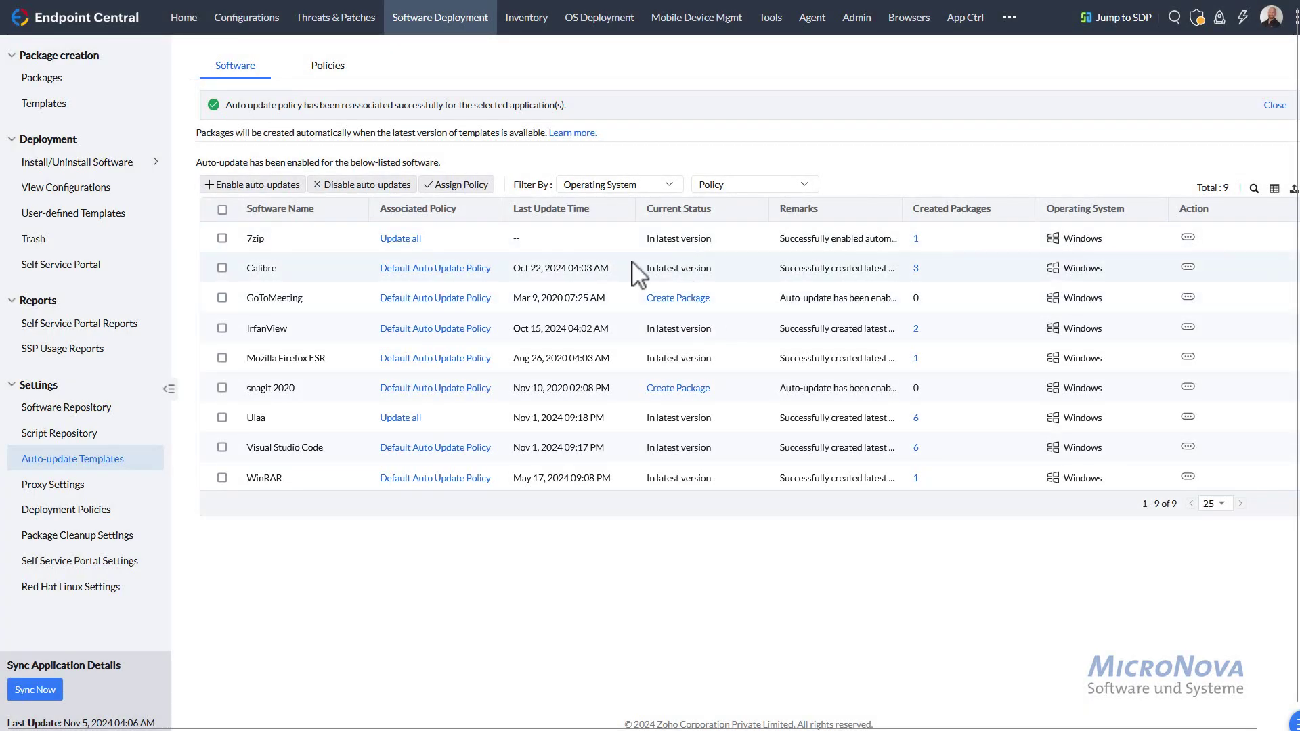